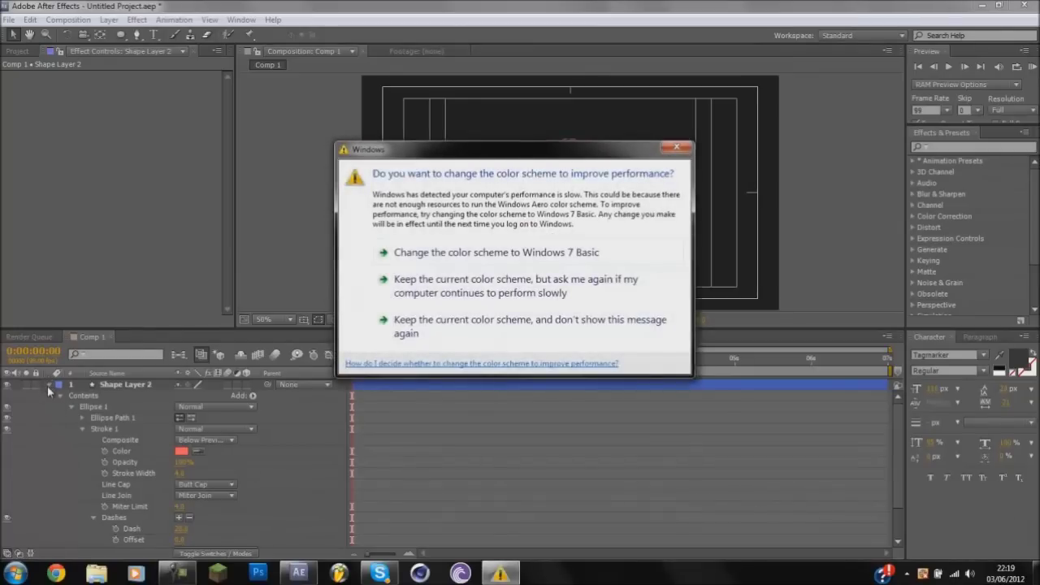
# Dismiss the colour-scheme prompt and delete Shape Layer 1 and Shape Layer 2 from Comp 1.
pyautogui.click(679, 150)
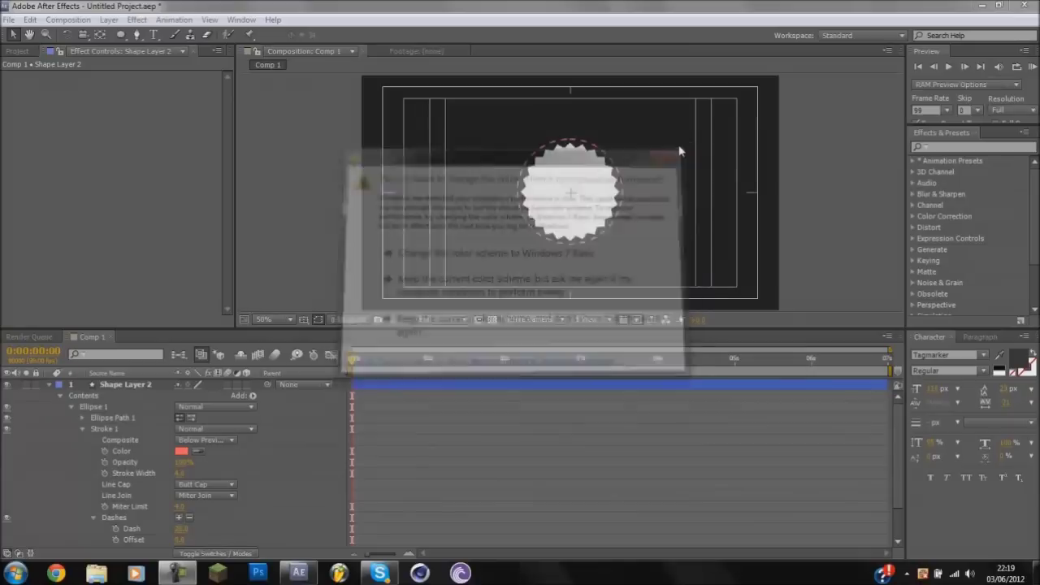
pyautogui.click(49, 384)
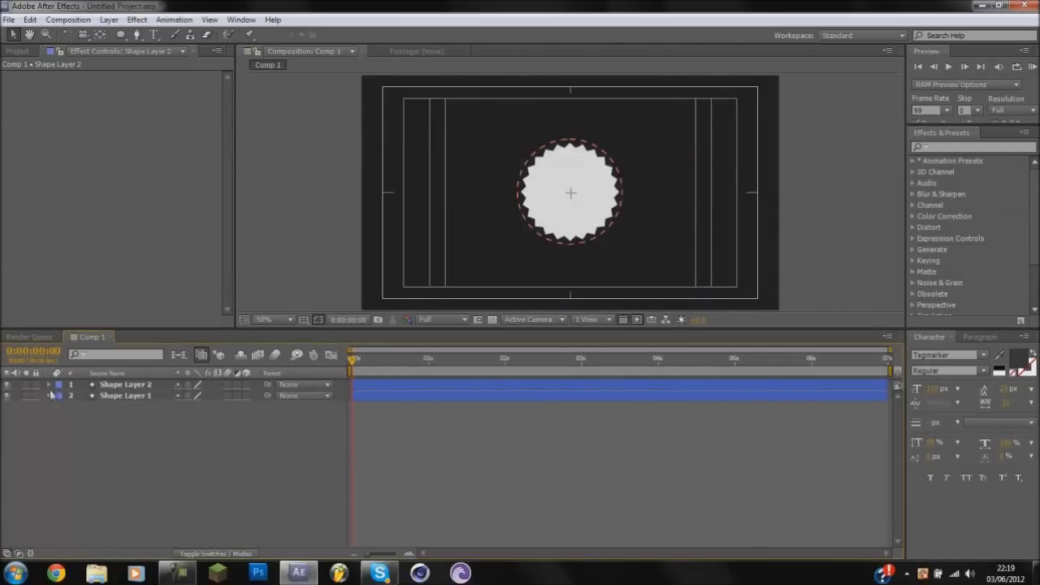
pyautogui.click(120, 386)
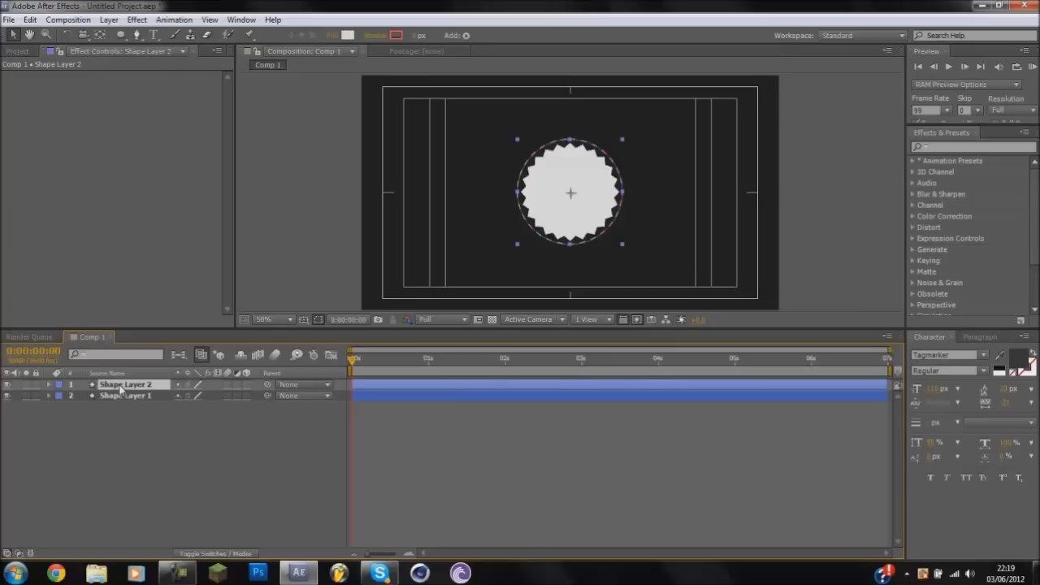
pyautogui.keyDown('shift'); pyautogui.click(122, 396); pyautogui.keyUp('shift')
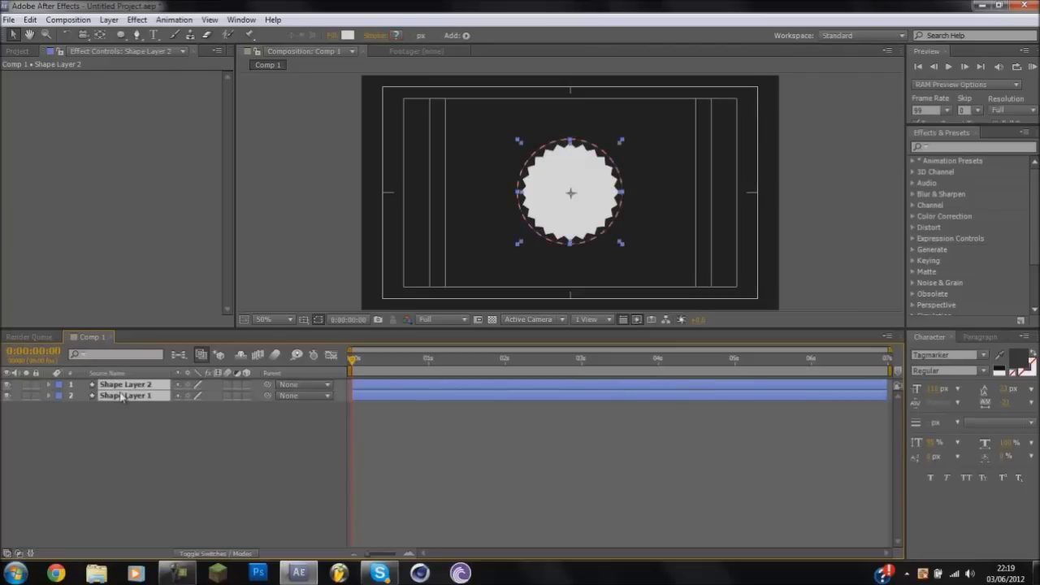
pyautogui.press('Delete')
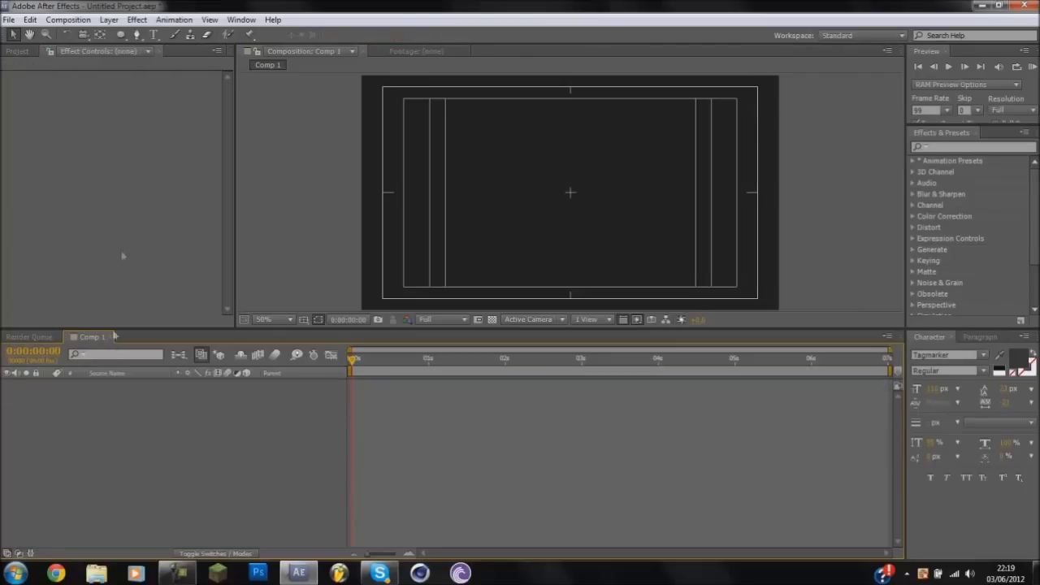
# Switch to the Star Tool and undo the accidental tiny star.
pyautogui.click(120, 36)
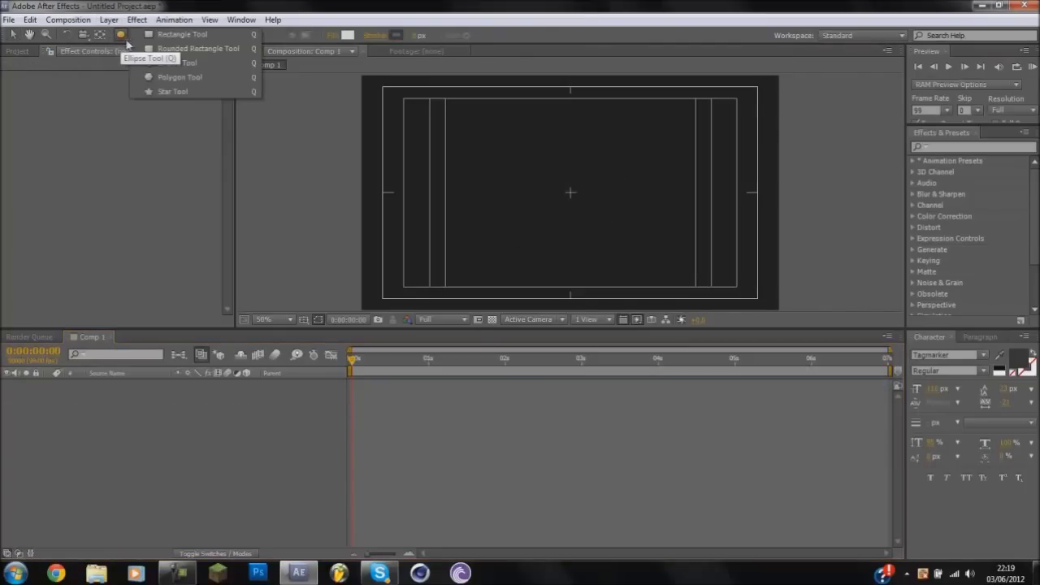
pyautogui.click(171, 92)
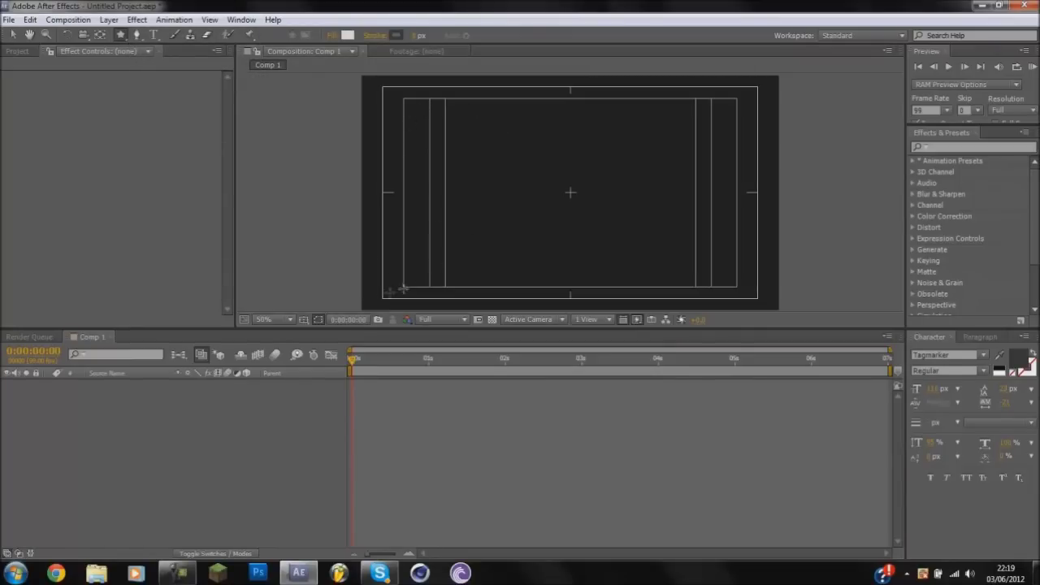
pyautogui.click(304, 320)
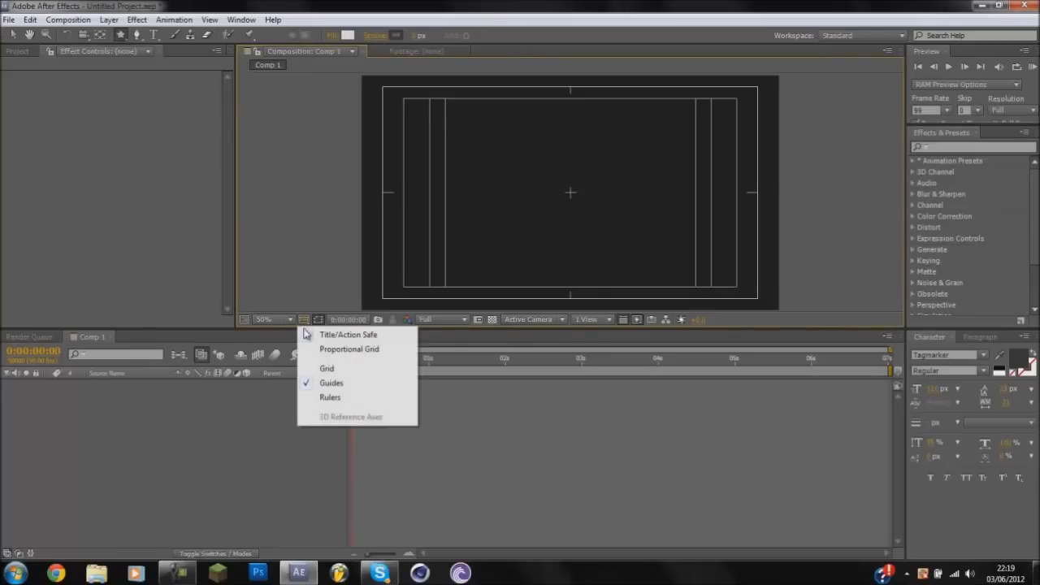
pyautogui.click(304, 301)
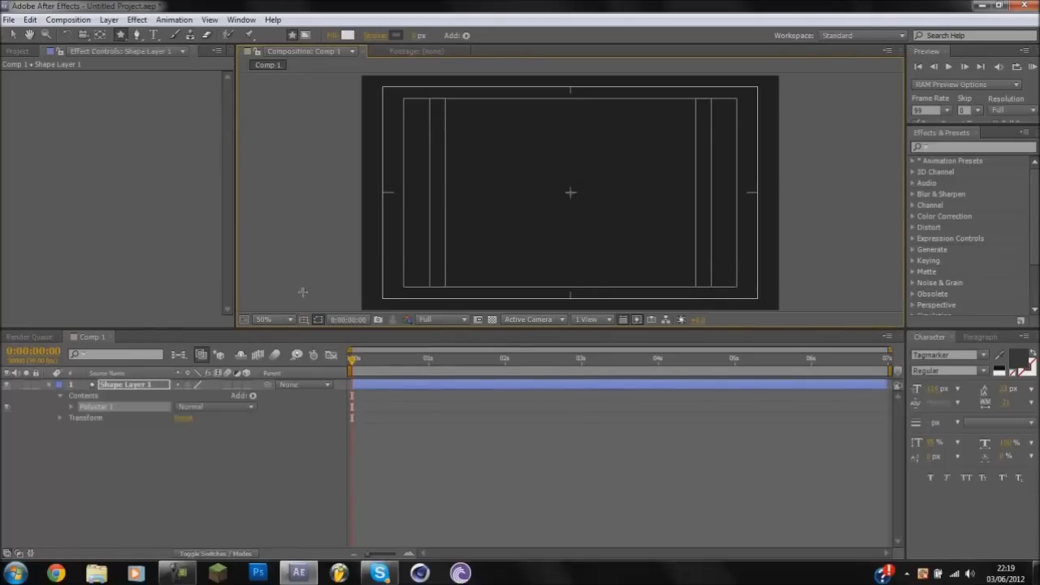
pyautogui.hotkey('ctrl', 'z')
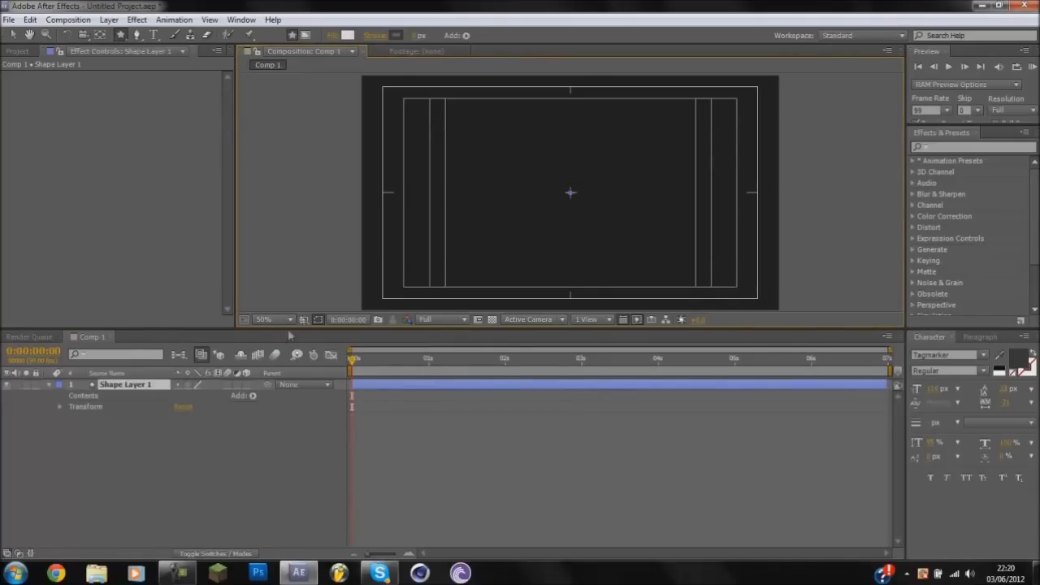
# Delete the empty Shape Layer 1, then undo to restore it with Polystar 1.
pyautogui.click(154, 386)
pyautogui.press('Delete')
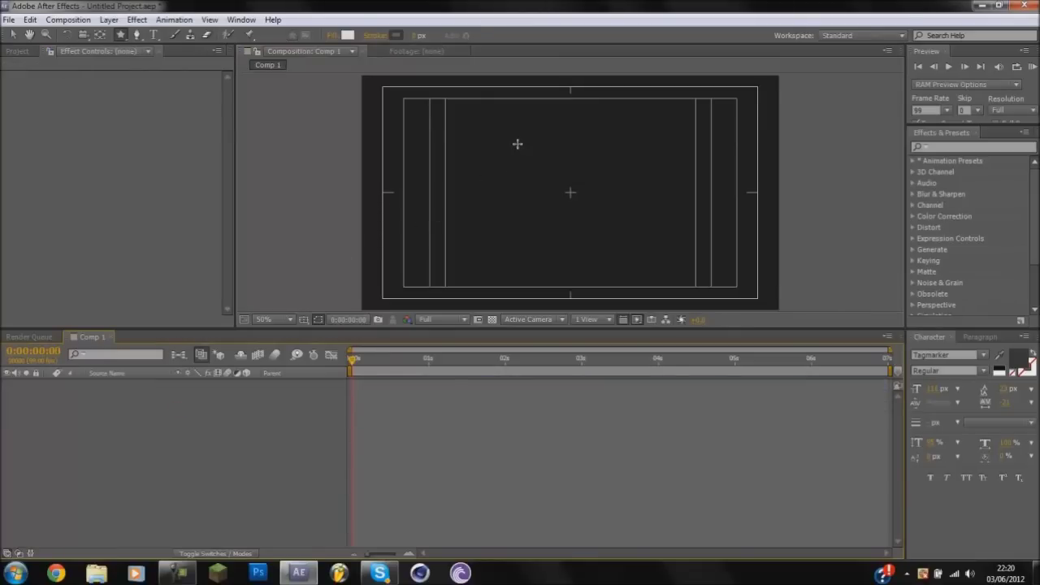
pyautogui.hotkey('ctrl', 'z')
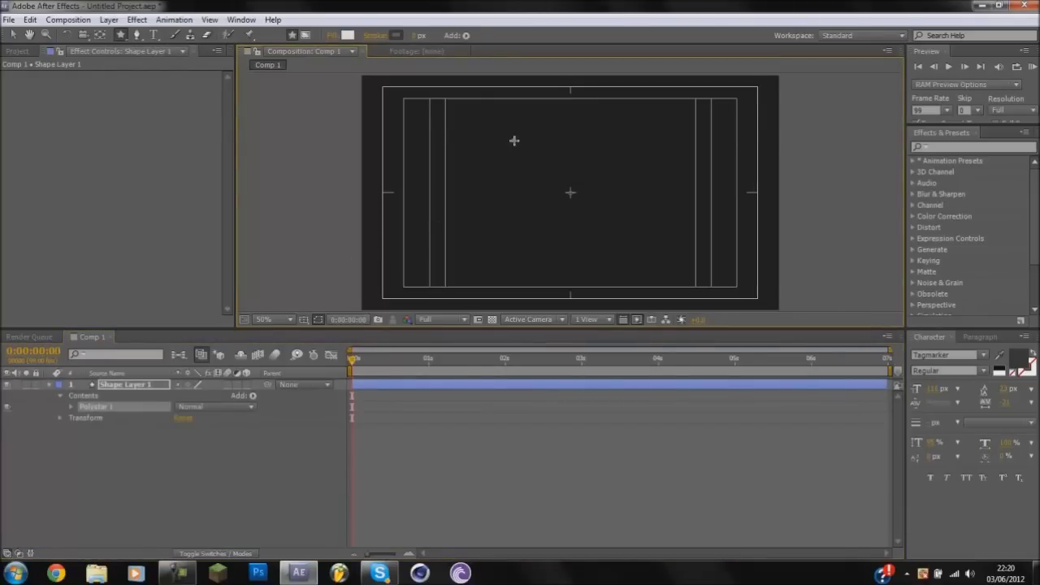
# Draw a large white five-pointed star, centre it in the comp, and expand Polystar 1.
pyautogui.moveTo(513, 140); pyautogui.dragTo(571, 193)
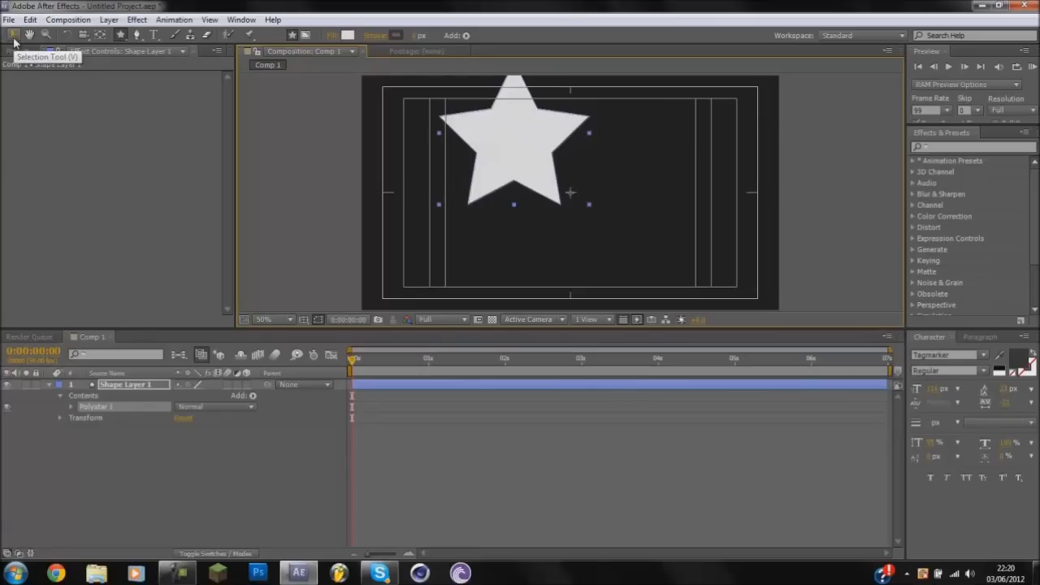
pyautogui.click(13, 36)
pyautogui.moveTo(529, 149); pyautogui.dragTo(588, 204)
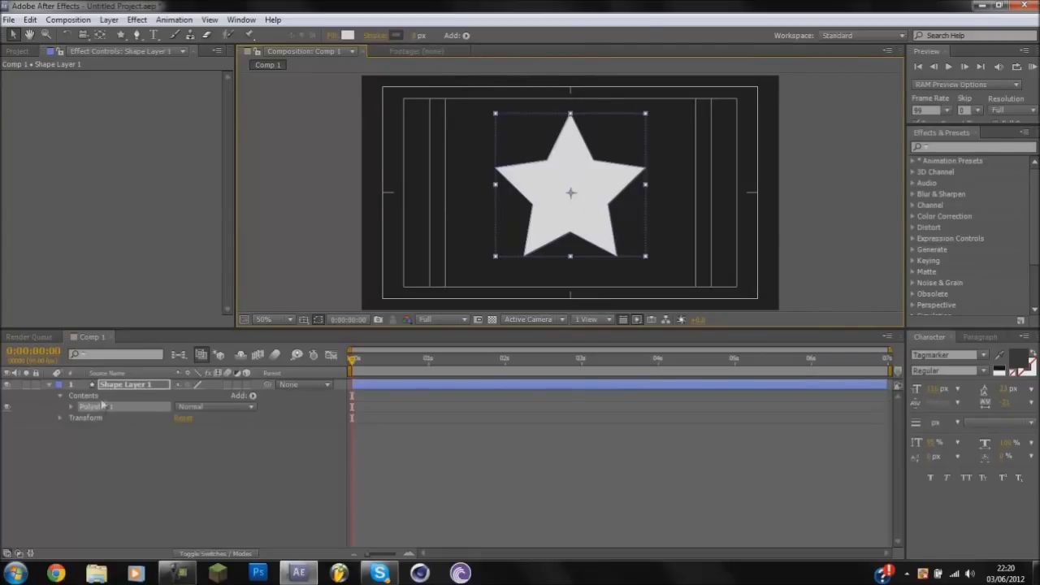
pyautogui.click(54, 405)
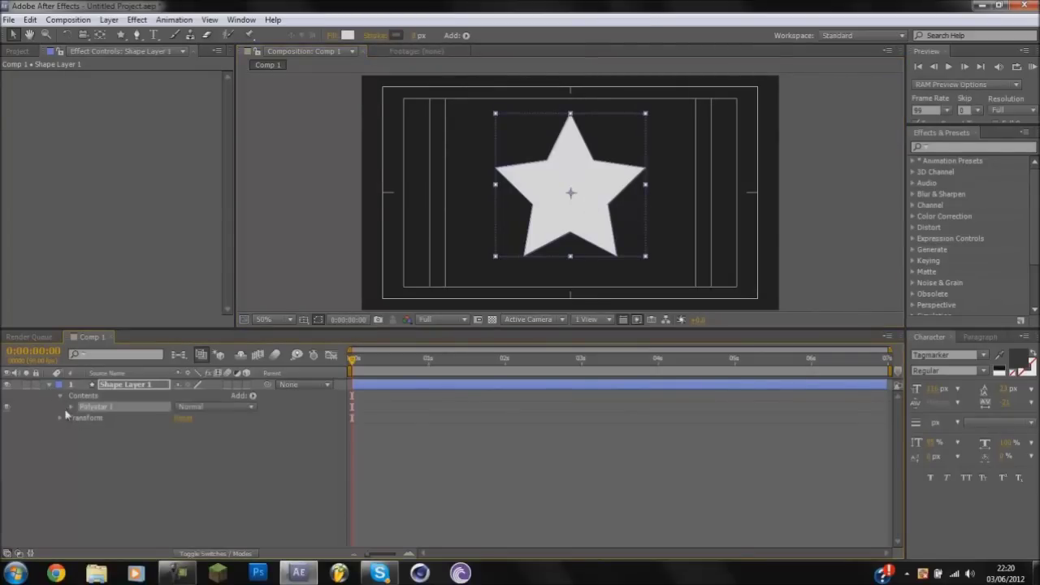
pyautogui.click(71, 407)
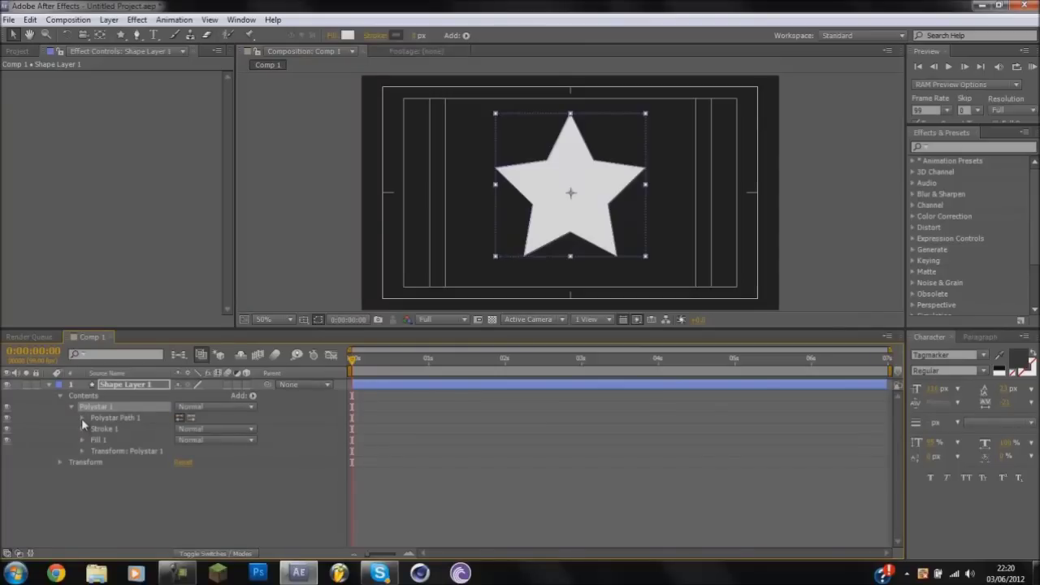
# Raise Polystar Path 1's Points to 24 so the star becomes a sunburst.
pyautogui.click(82, 417)
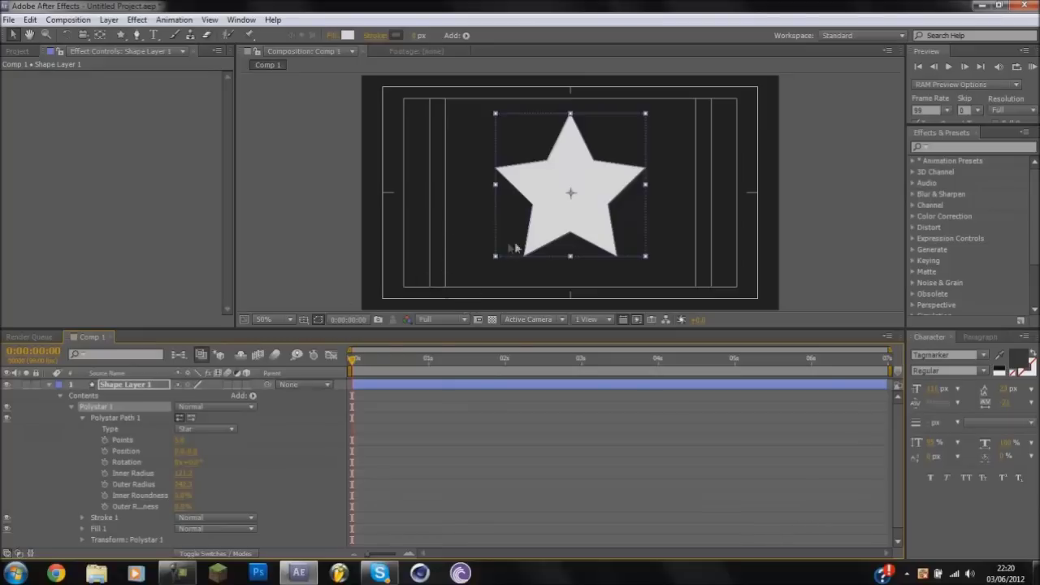
pyautogui.click(177, 441)
pyautogui.click(226, 480)
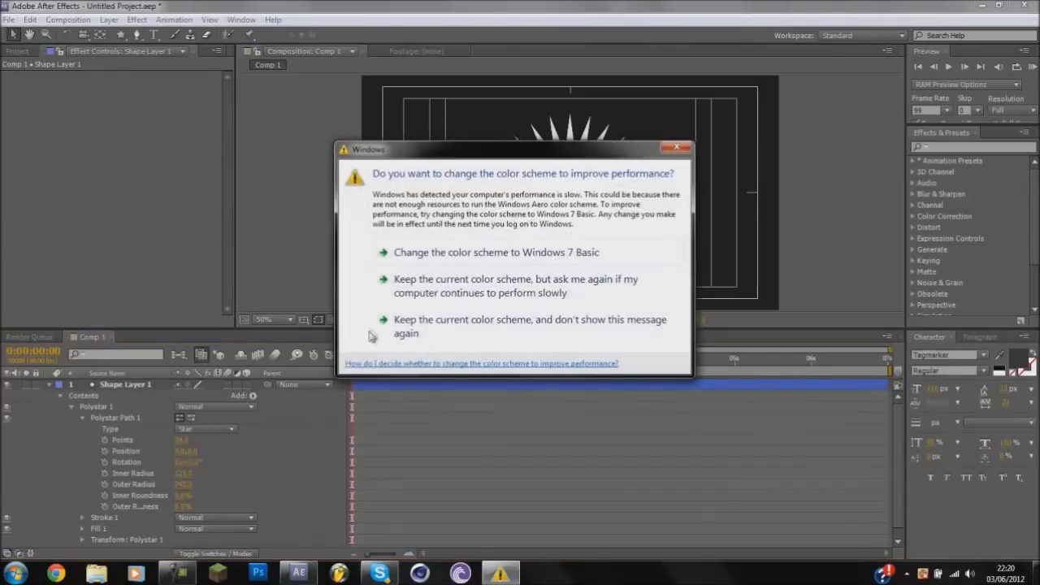
pyautogui.click(676, 147)
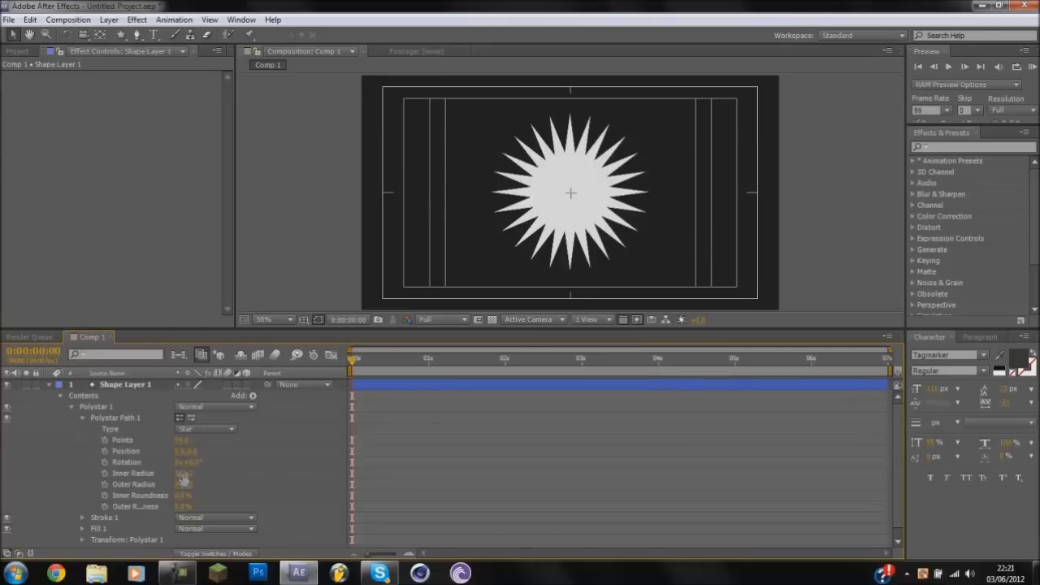
# Tune the star's Outer and Inner Radius into a smaller badge with short, shallow points.
pyautogui.moveTo(184, 484); pyautogui.dragTo(159, 505)
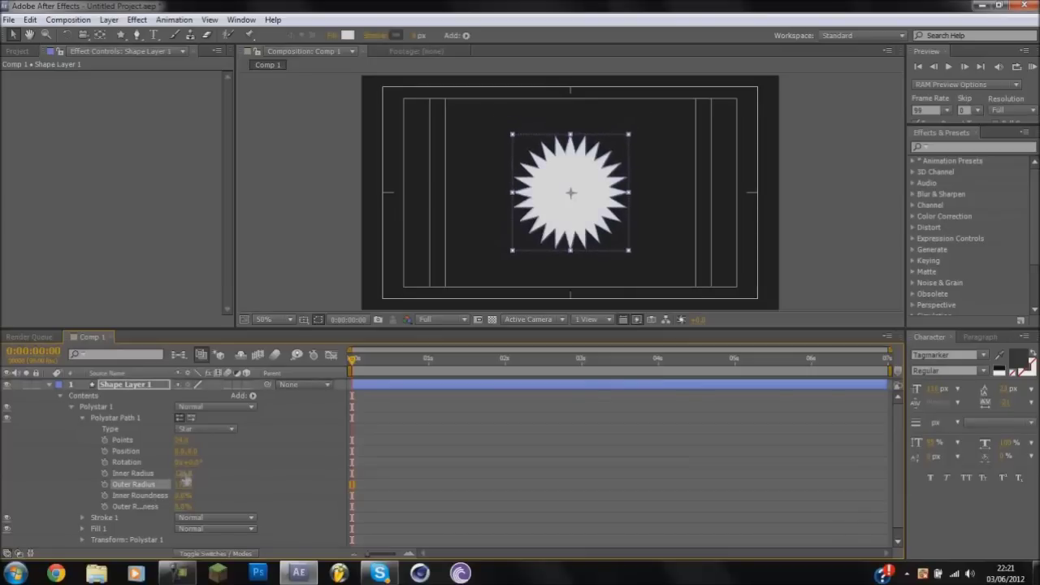
pyautogui.moveTo(184, 473); pyautogui.dragTo(218, 475)
pyautogui.click(263, 283)
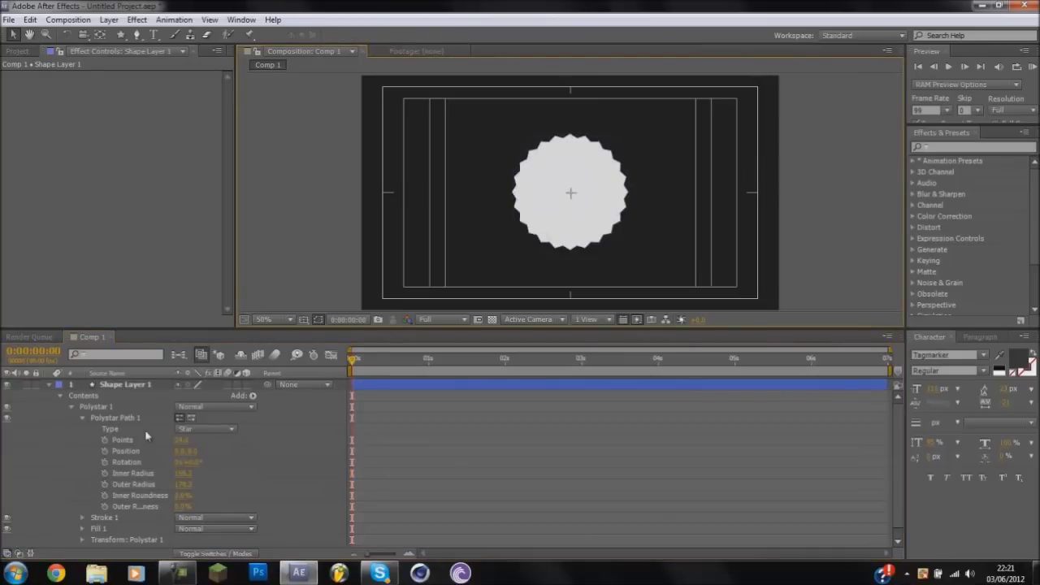
pyautogui.click(180, 484)
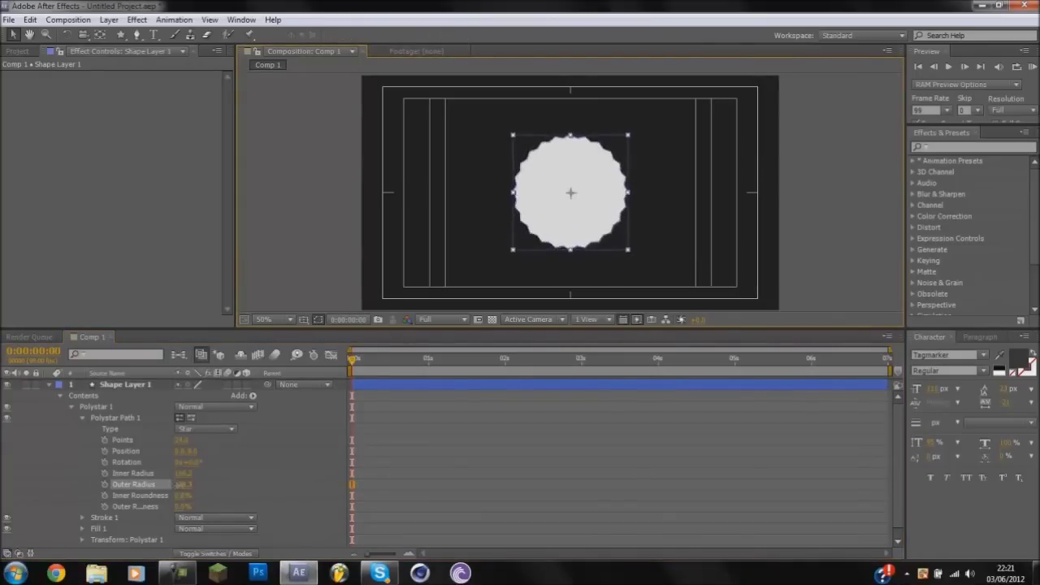
pyautogui.moveTo(181, 484); pyautogui.dragTo(195, 484)
pyautogui.click(272, 240)
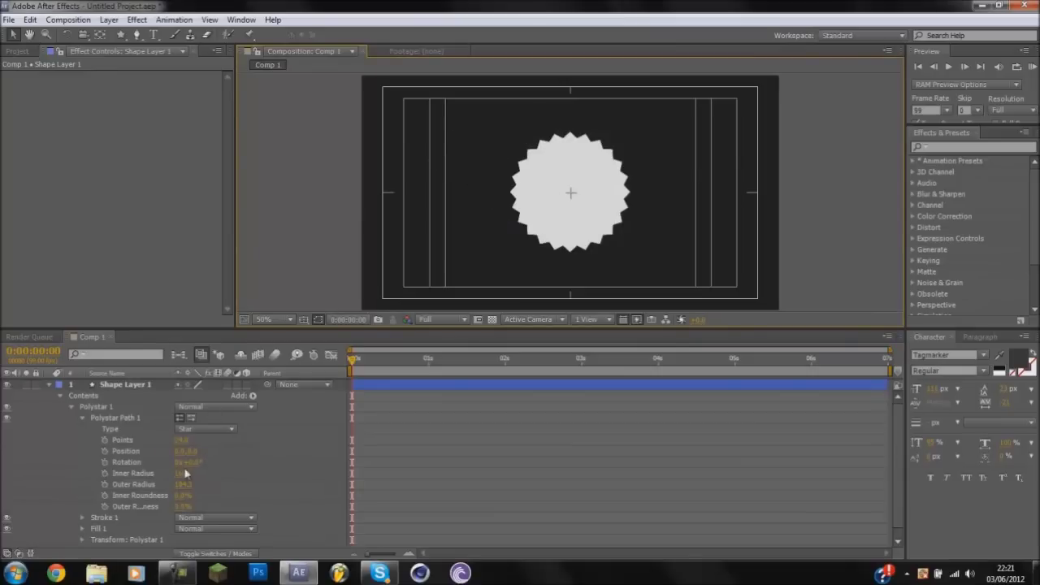
pyautogui.moveTo(185, 474); pyautogui.dragTo(153, 491)
pyautogui.click(294, 233)
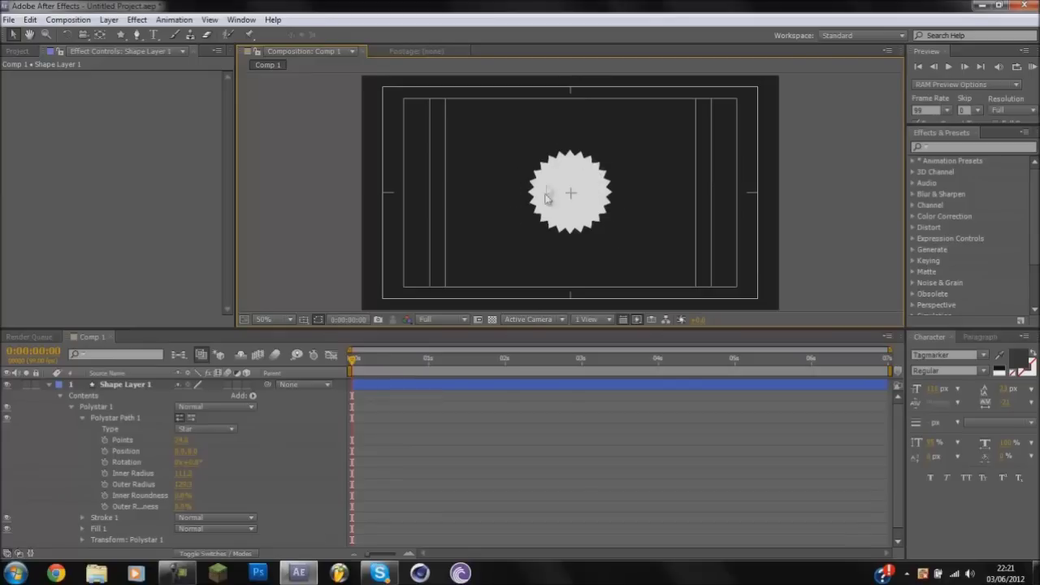
# Collapse Shape Layer 1 and choose the Ellipse Tool from the shape flyout.
pyautogui.click(60, 396)
pyautogui.click(50, 385)
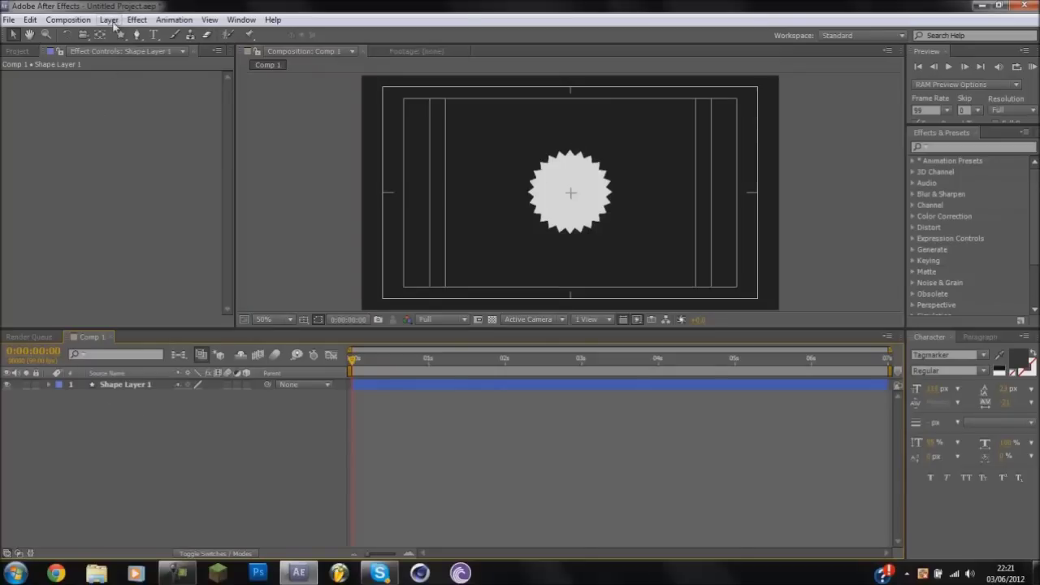
pyautogui.moveTo(121, 34); pyautogui.dragTo(167, 70)
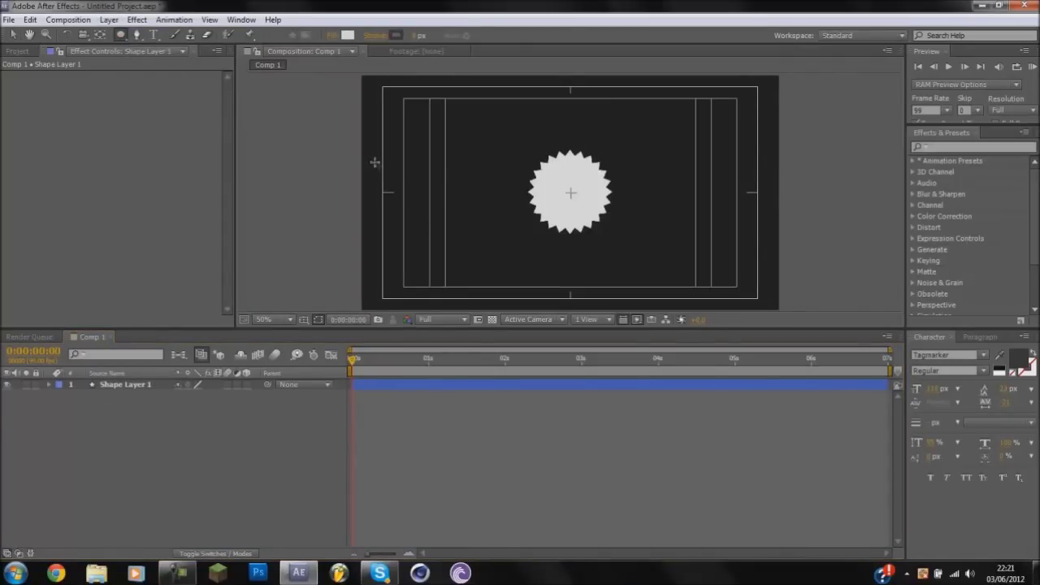
# Draw a white circle with the Ellipse Tool and move it left of the badge.
pyautogui.moveTo(459, 117); pyautogui.dragTo(556, 214)
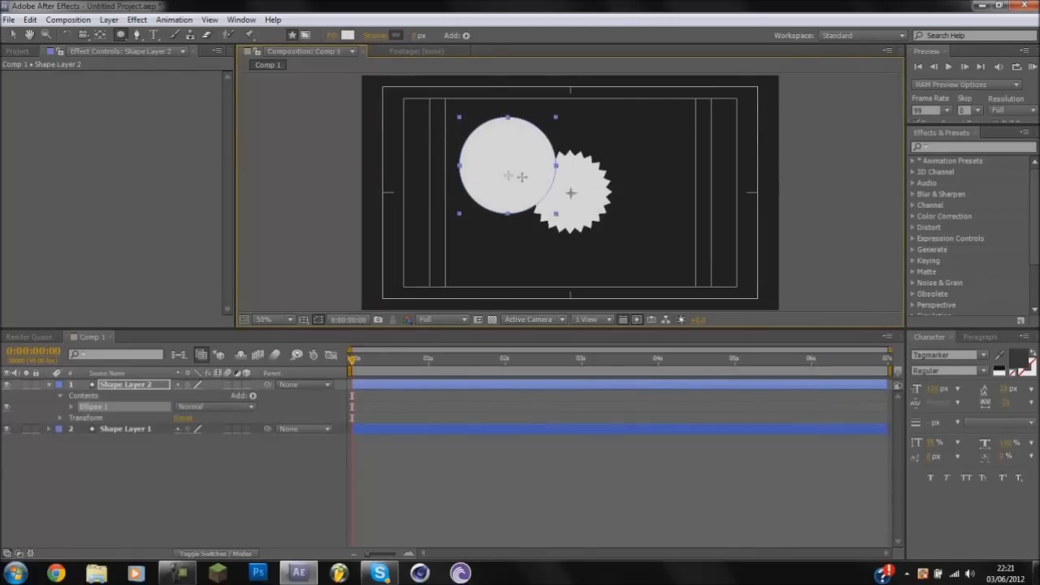
pyautogui.click(12, 35)
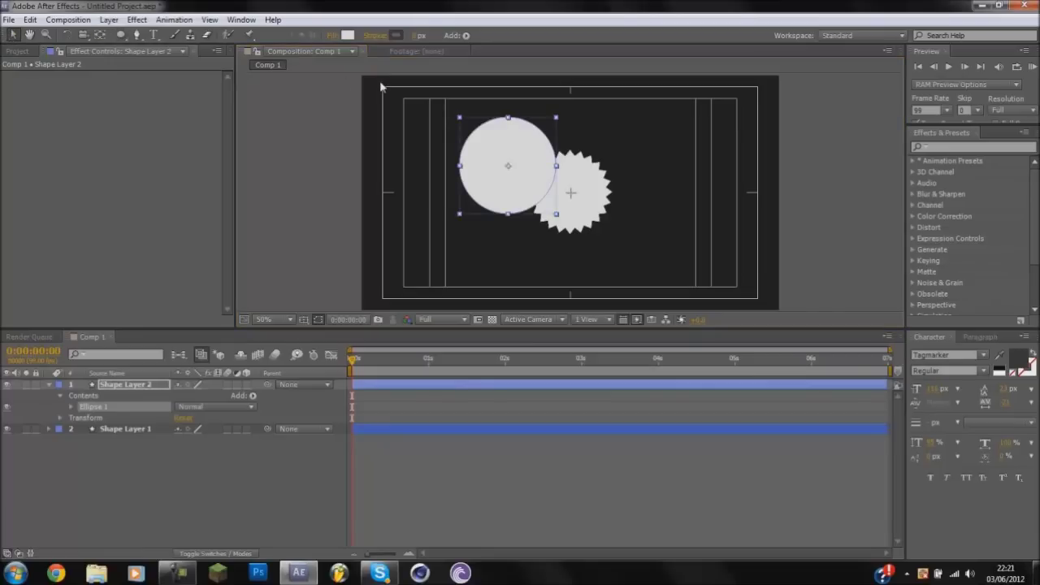
pyautogui.moveTo(491, 184); pyautogui.dragTo(450, 185)
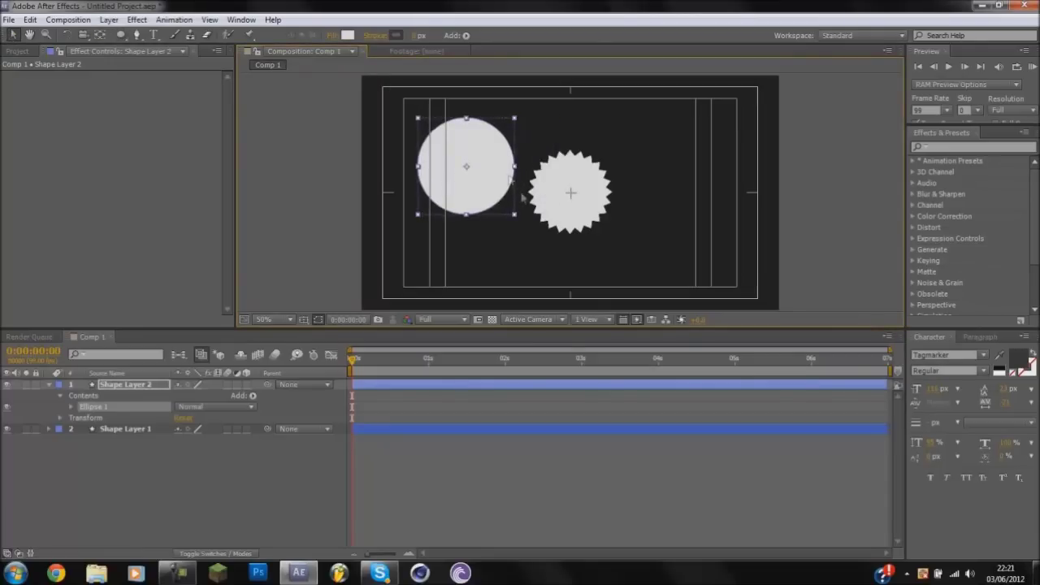
# Set Ellipse 1's Fill 1 opacity to 0% so only the stroke outline shows.
pyautogui.click(71, 406)
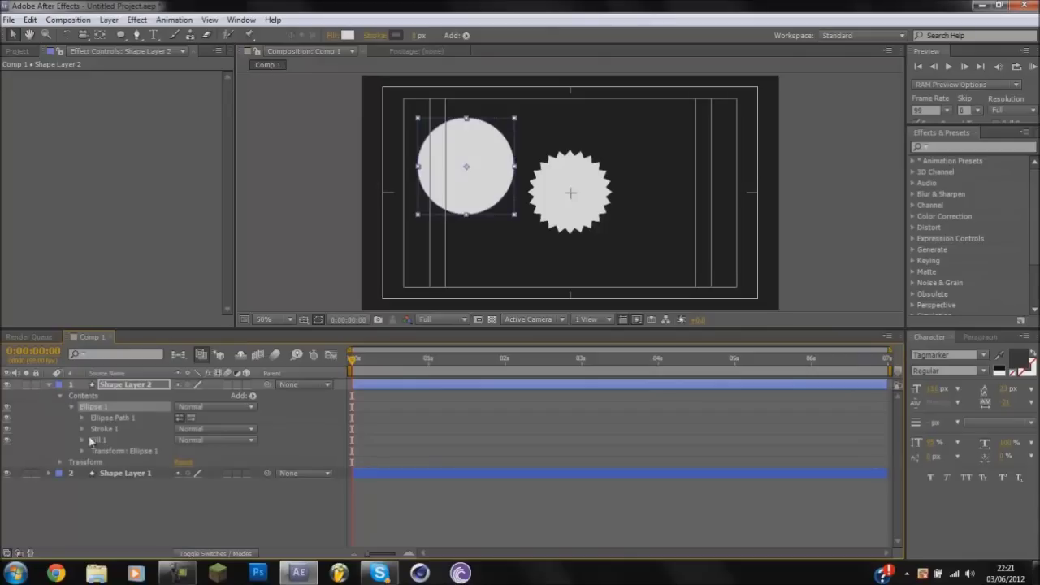
pyautogui.click(82, 439)
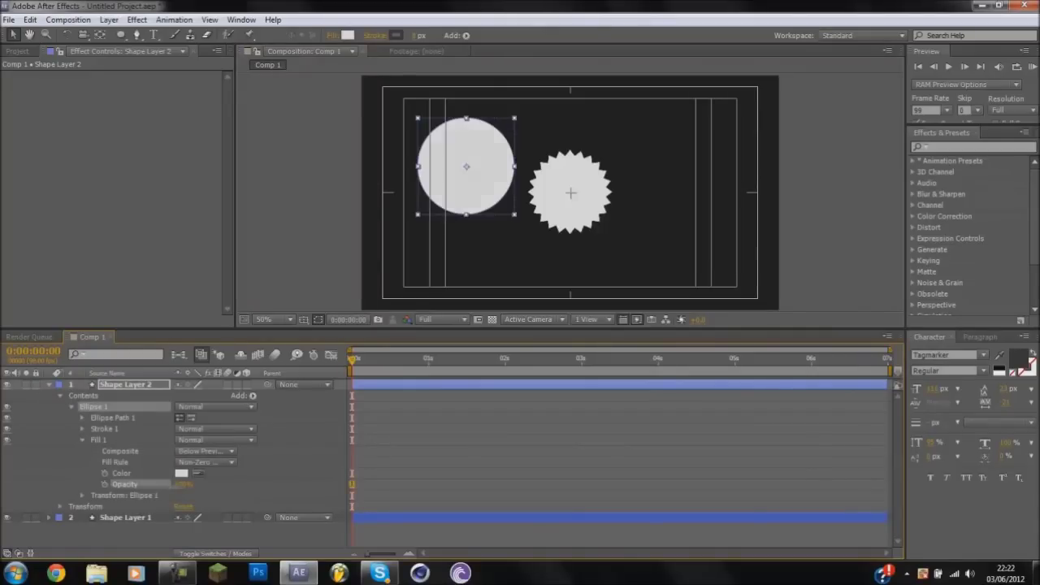
pyautogui.moveTo(183, 484); pyautogui.dragTo(77, 484)
pyautogui.click(82, 439)
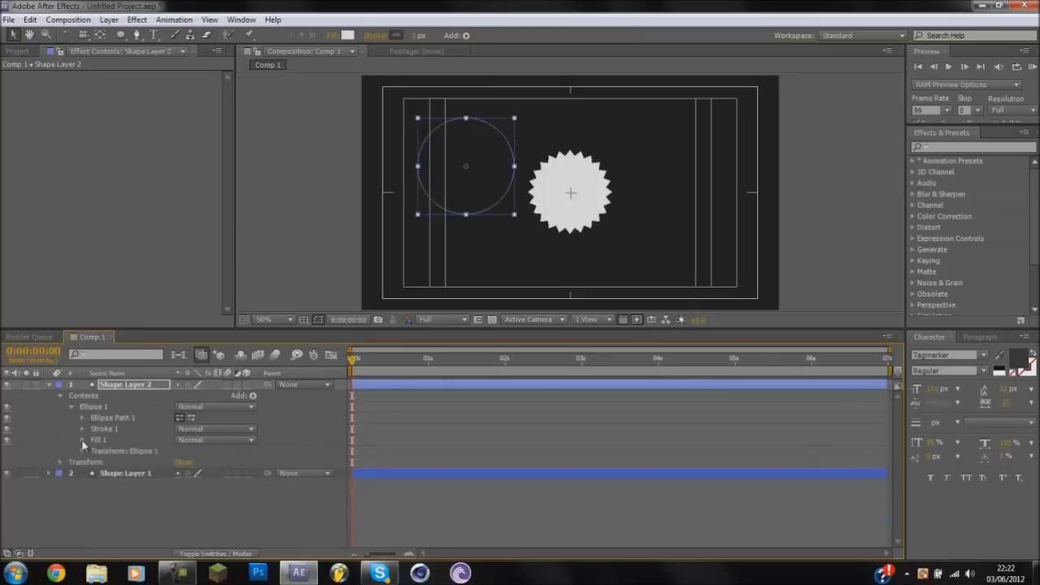
pyautogui.click(82, 429)
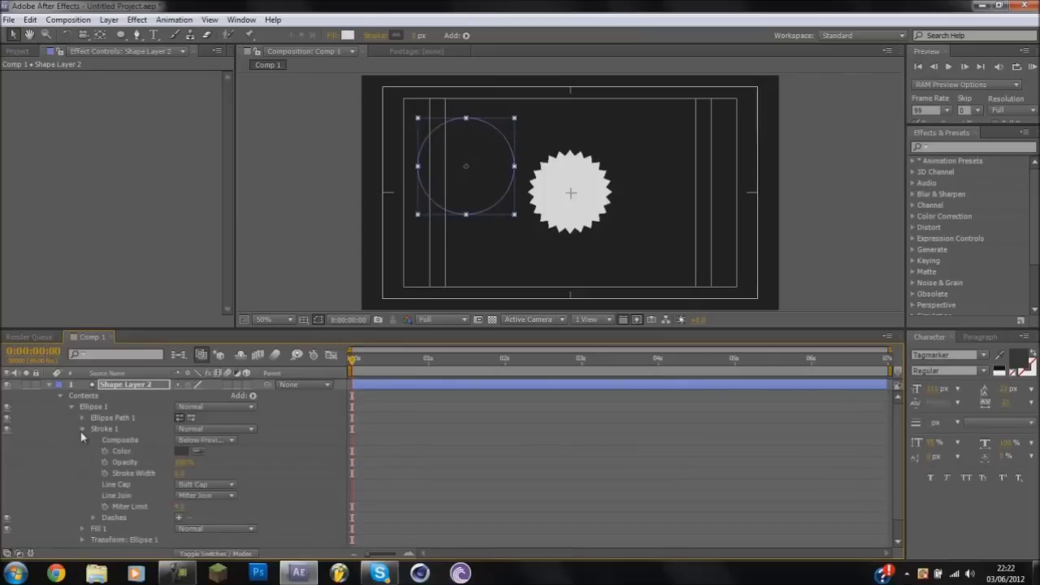
pyautogui.click(180, 451)
# Set the circle's stroke colour to light red FF4242 and change the Stroke Width.
pyautogui.moveTo(771, 132); pyautogui.dragTo(770, 115)
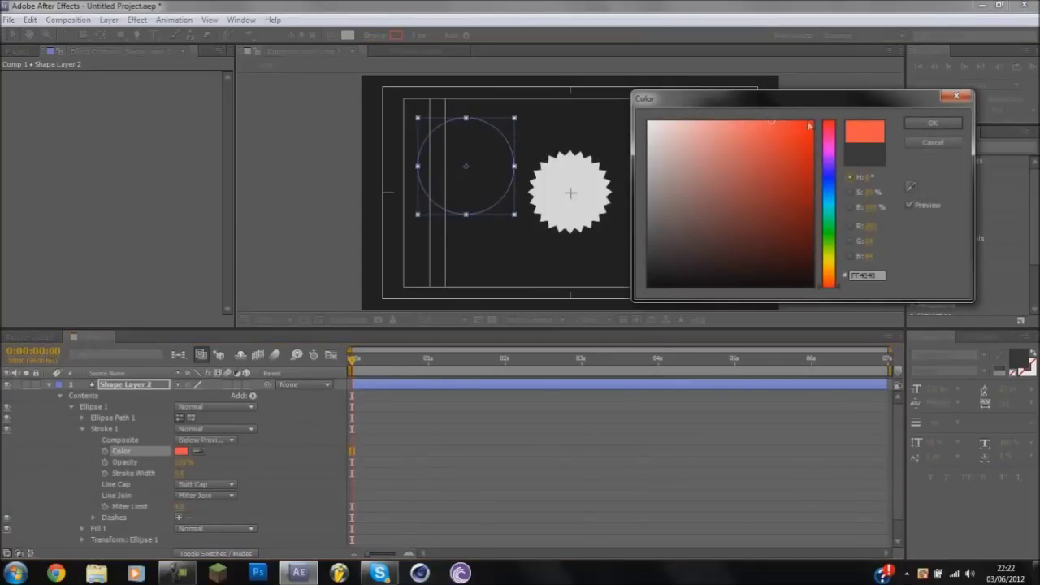
pyautogui.click(933, 122)
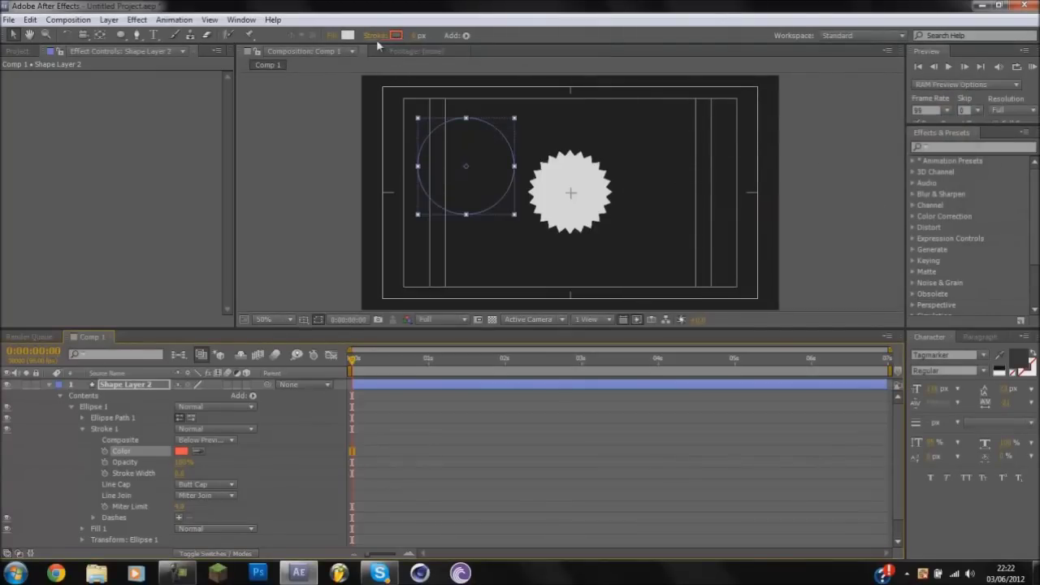
pyautogui.click(181, 473)
pyautogui.click(218, 466)
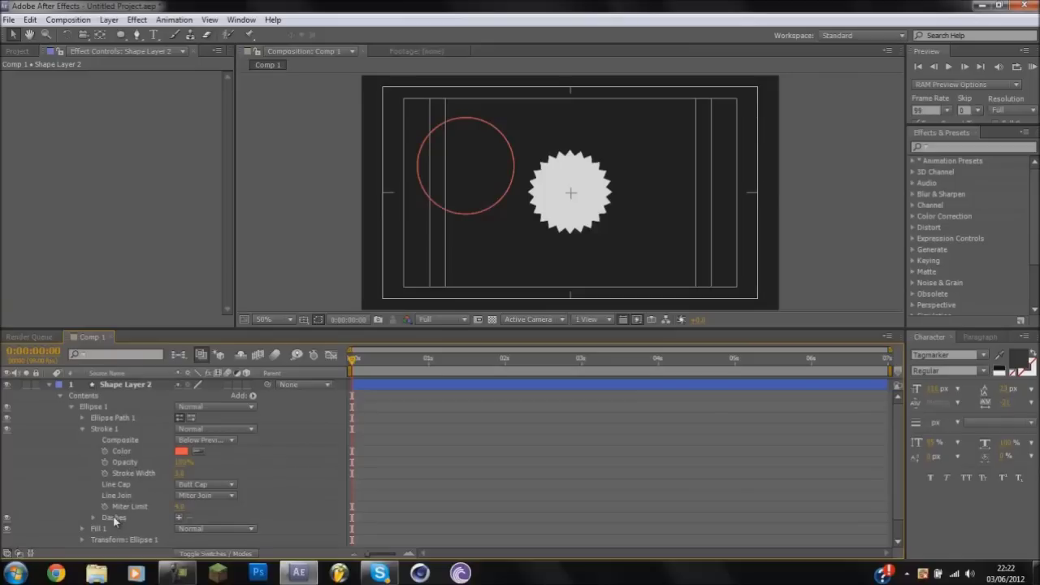
# Add a dash to Stroke 1 and lengthen the Dash value to make a dashed ring.
pyautogui.click(179, 518)
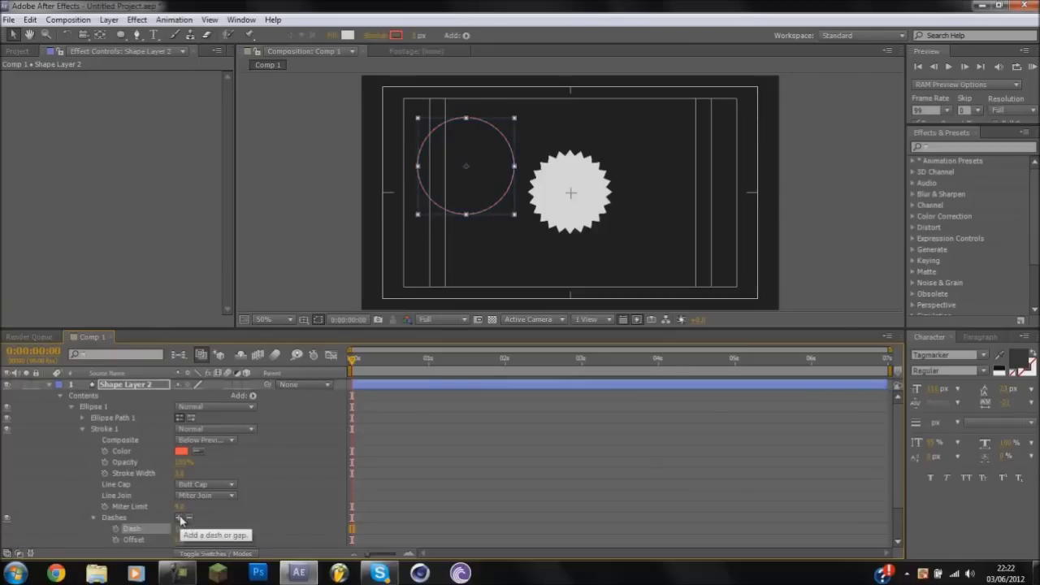
pyautogui.click(342, 194)
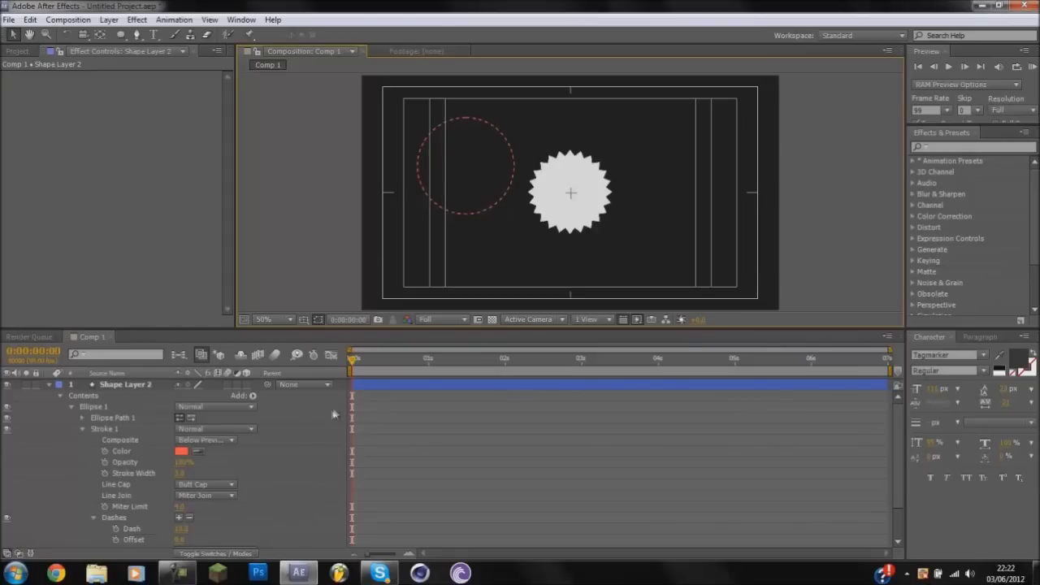
pyautogui.click(182, 529)
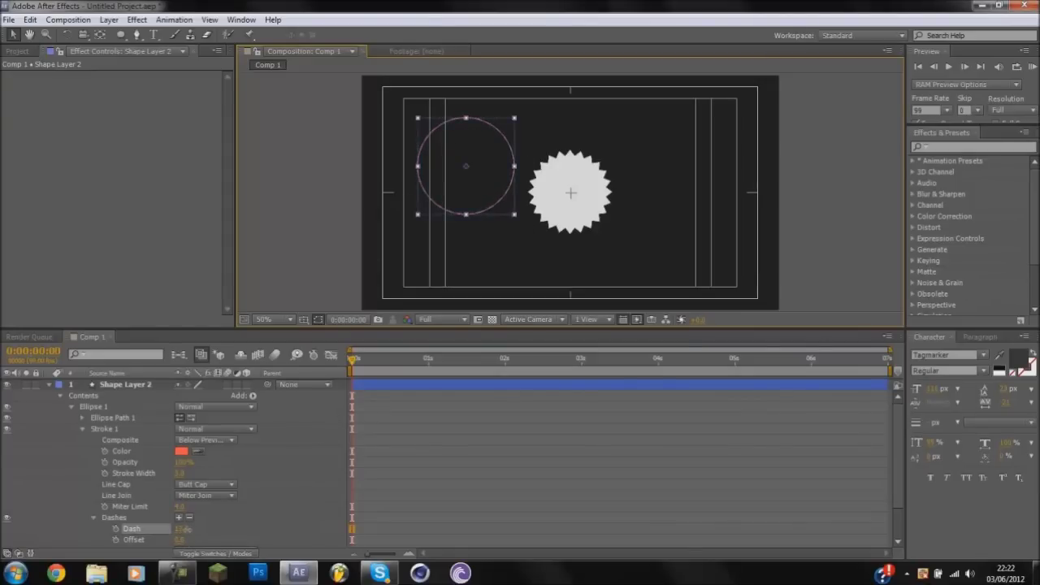
pyautogui.click(276, 280)
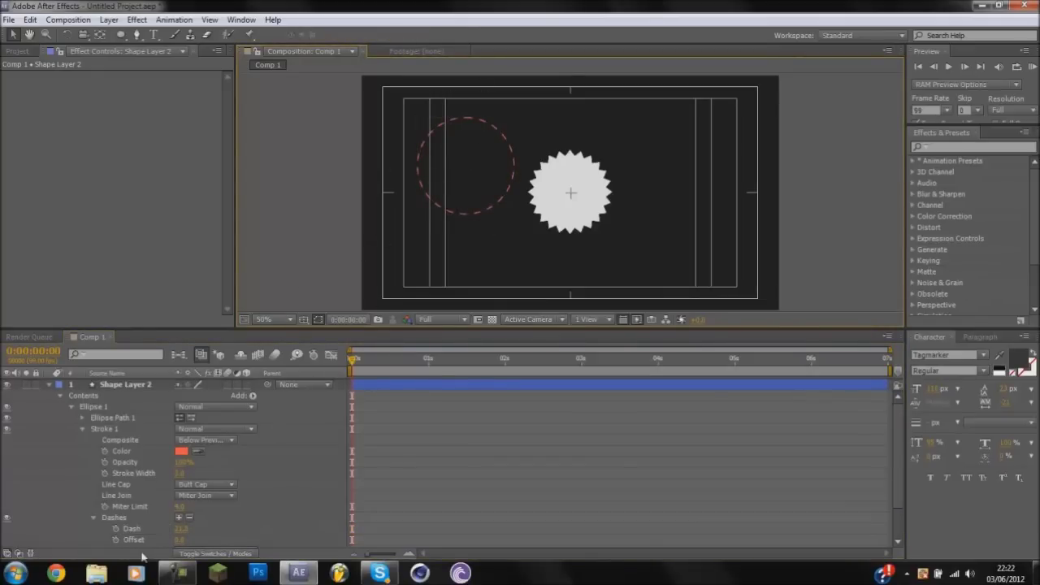
pyautogui.click(92, 517)
pyautogui.click(94, 517)
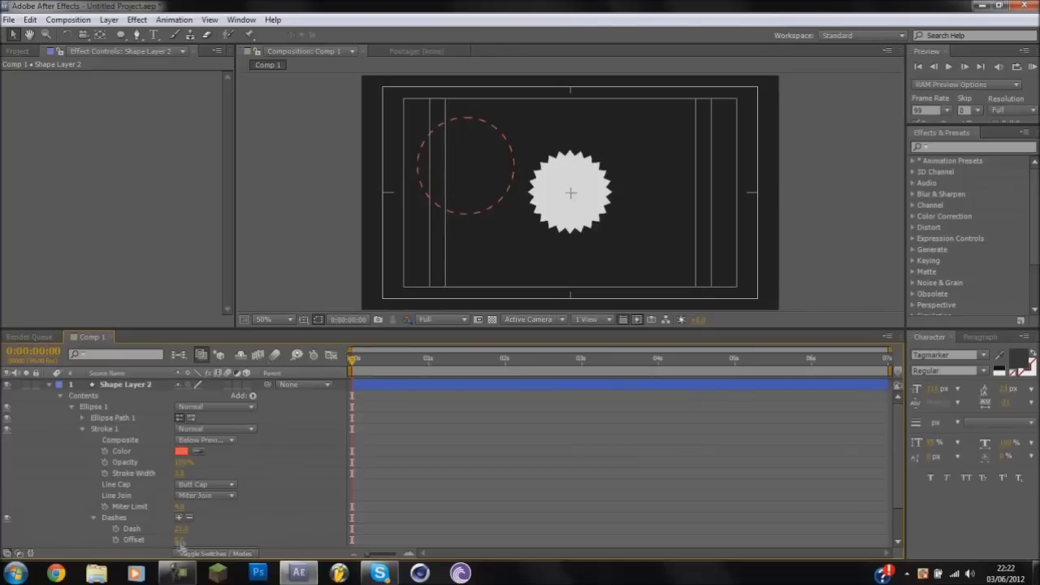
# Keyframe the dash Offset, animating it to about 102 later in the timeline.
pyautogui.click(116, 539)
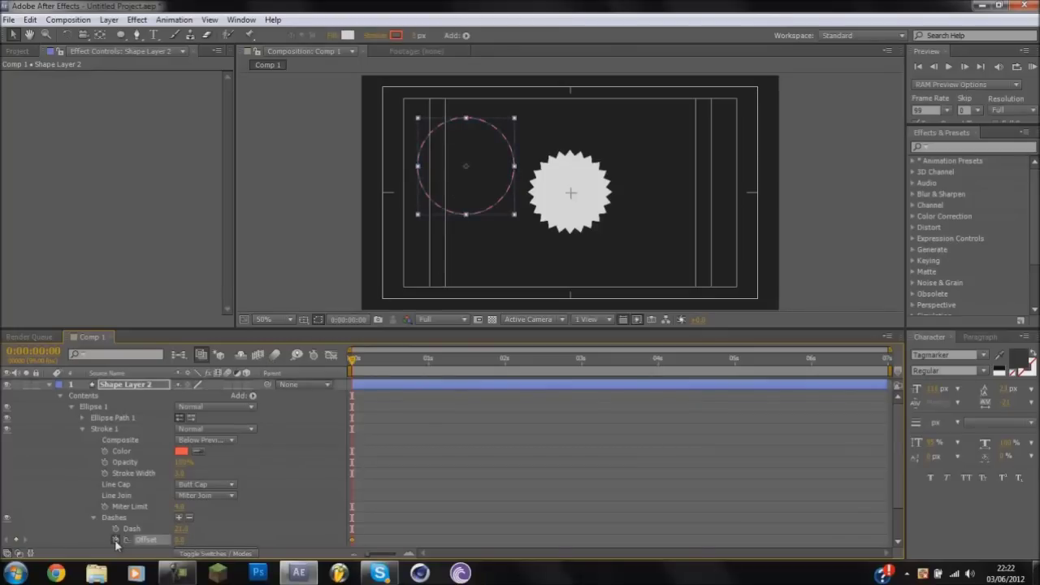
pyautogui.moveTo(354, 361); pyautogui.dragTo(419, 358)
pyautogui.moveTo(184, 542); pyautogui.dragTo(312, 492)
pyautogui.moveTo(421, 373); pyautogui.dragTo(383, 374)
pyautogui.click(290, 198)
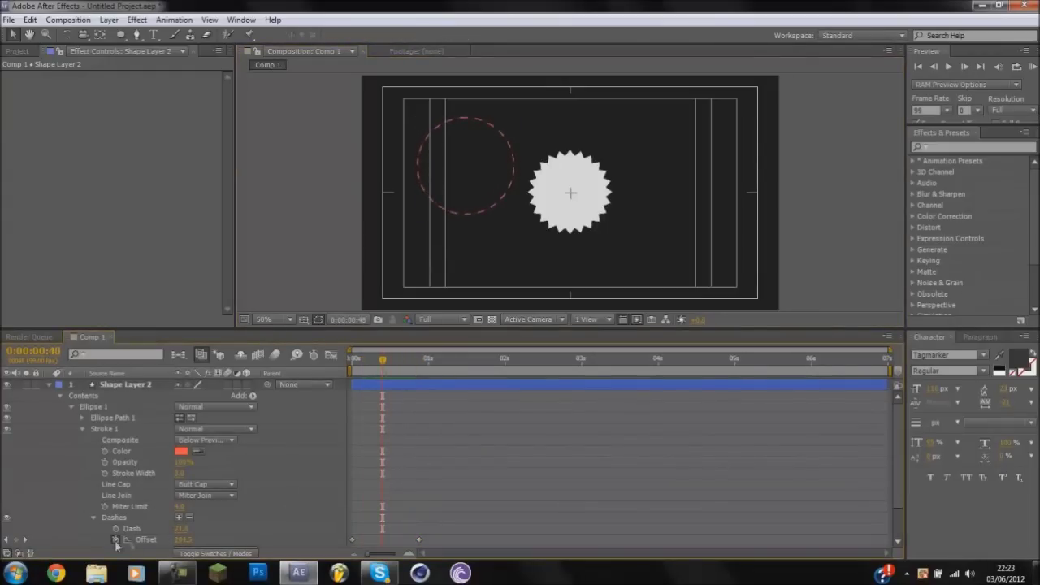
pyautogui.click(93, 517)
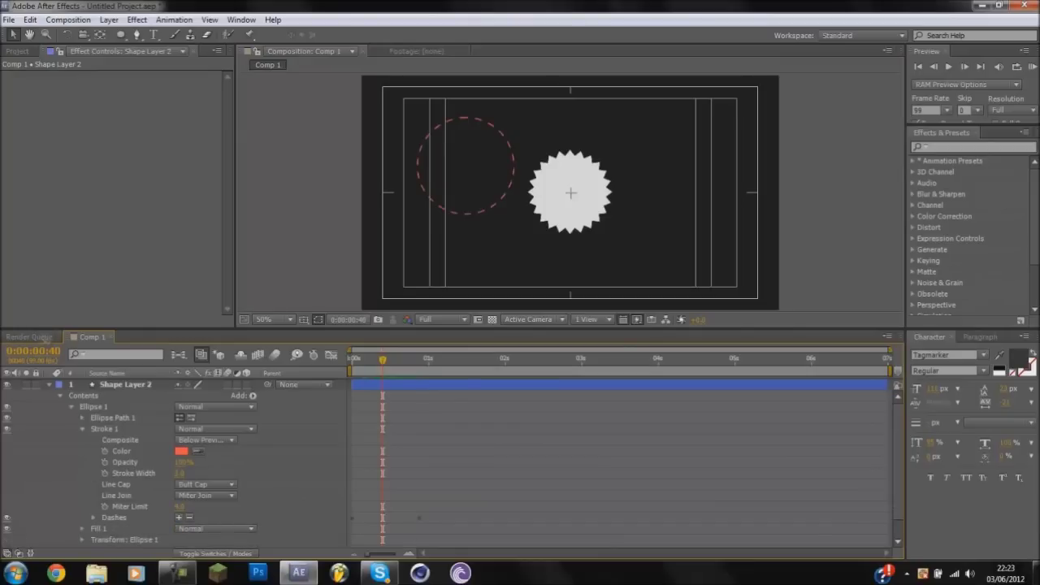
# Drag the dashed red circle onto the white starburst and nudge it down to centre it.
pyautogui.click(49, 384)
pyautogui.click(460, 212)
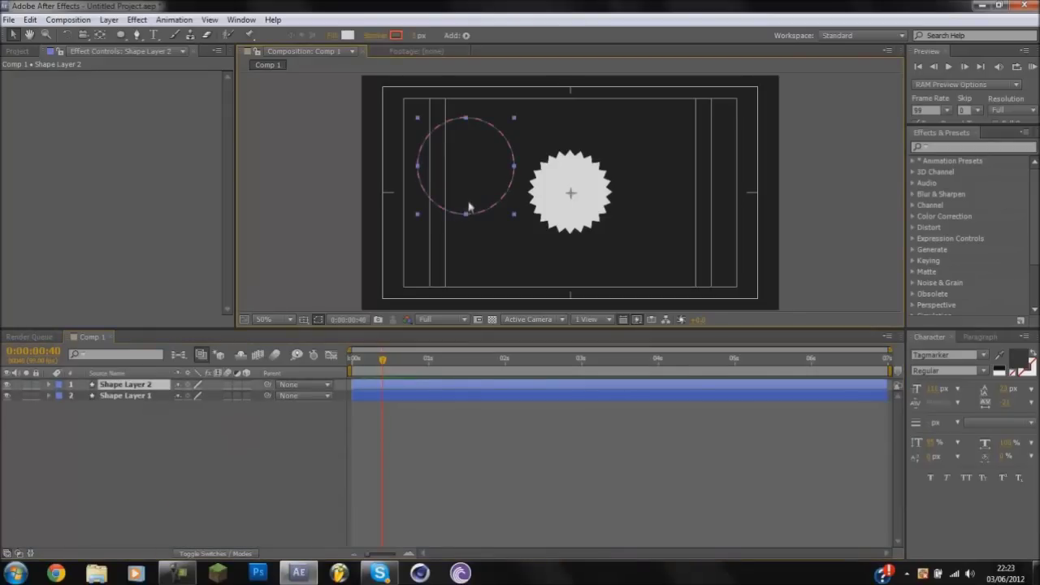
pyautogui.moveTo(475, 193); pyautogui.dragTo(571, 213)
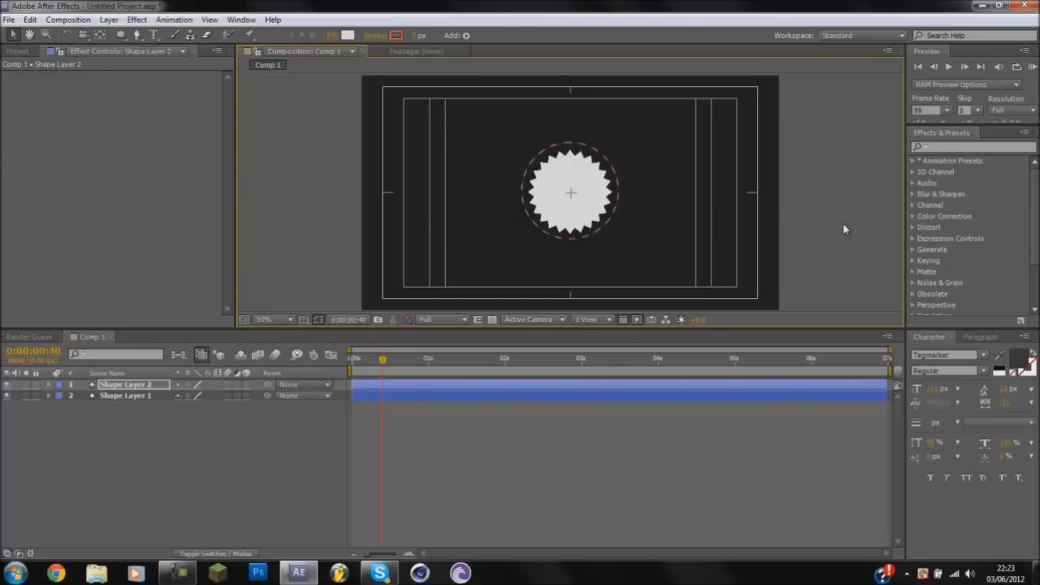
pyautogui.click(626, 252)
pyautogui.click(574, 243)
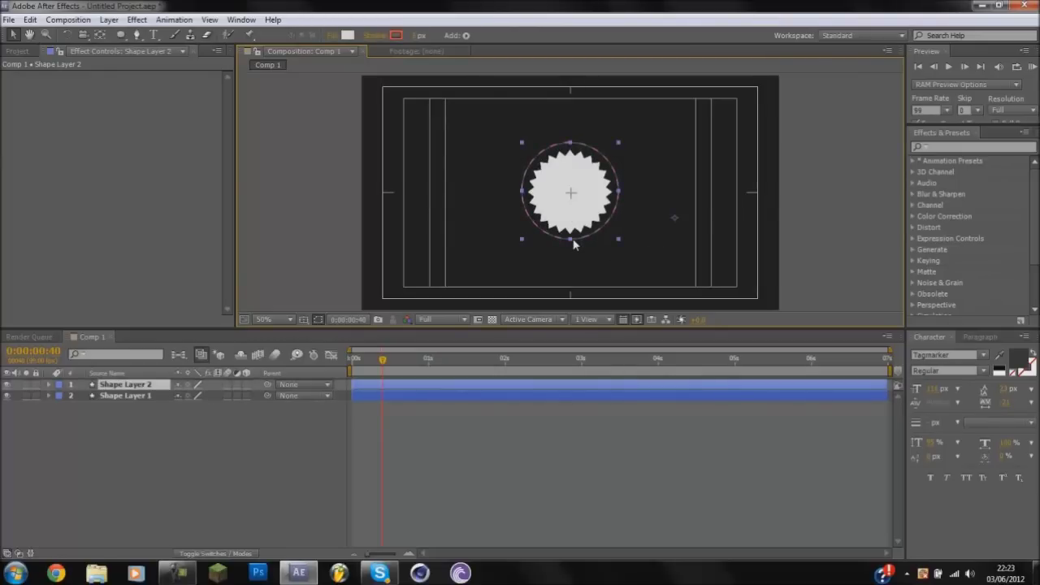
pyautogui.moveTo(573, 243); pyautogui.dragTo(574, 244)
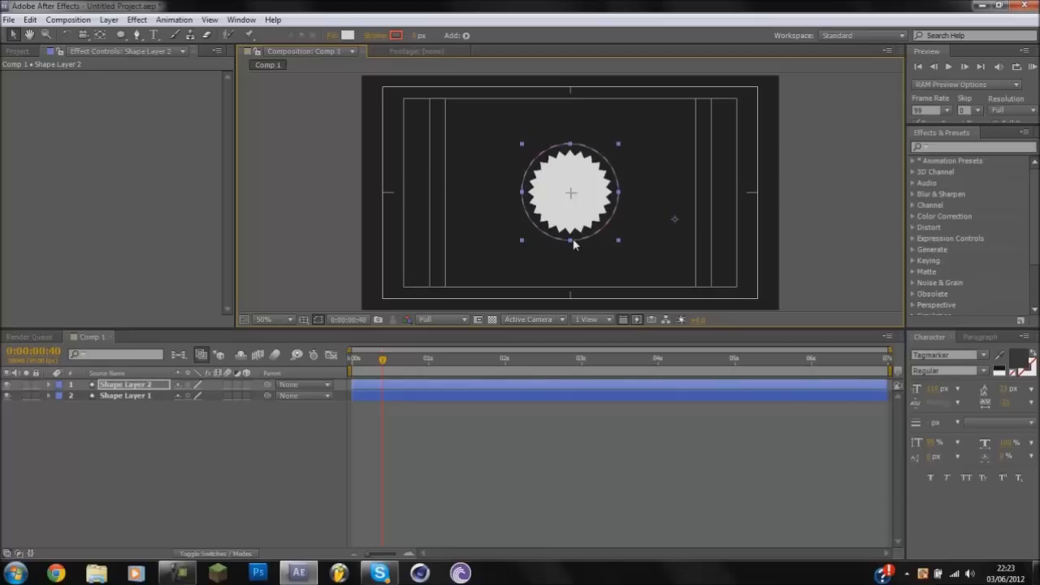
pyautogui.click(294, 240)
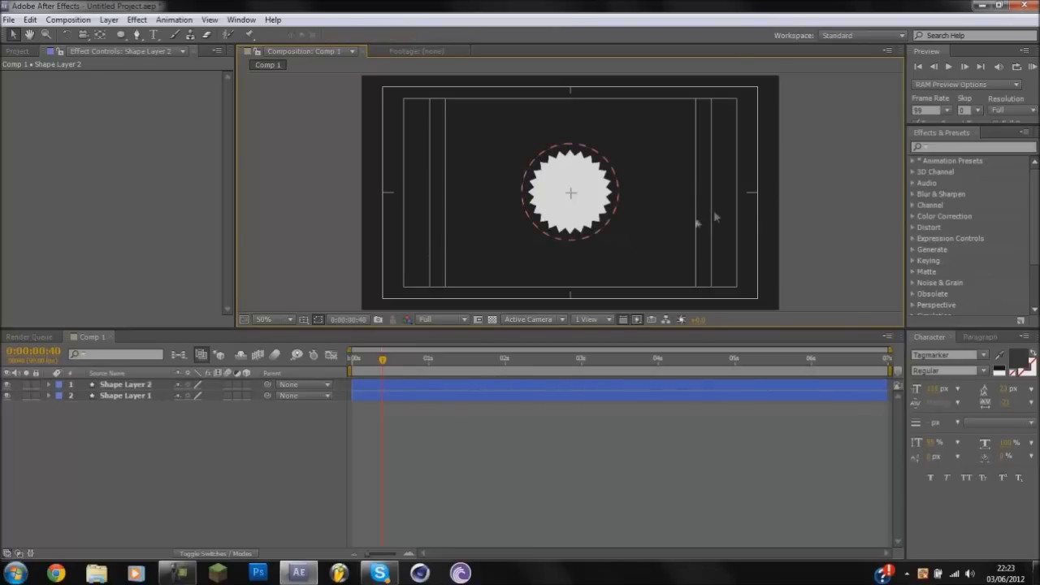
# Turn off Title/Action Safe in the Composition panel's grid and guide options.
pyautogui.click(304, 319)
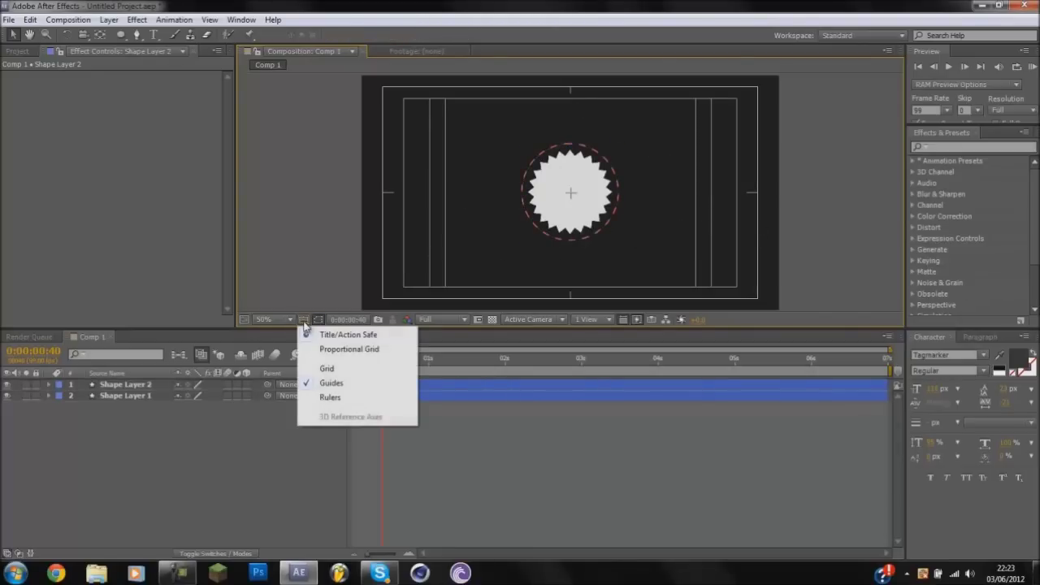
pyautogui.click(309, 335)
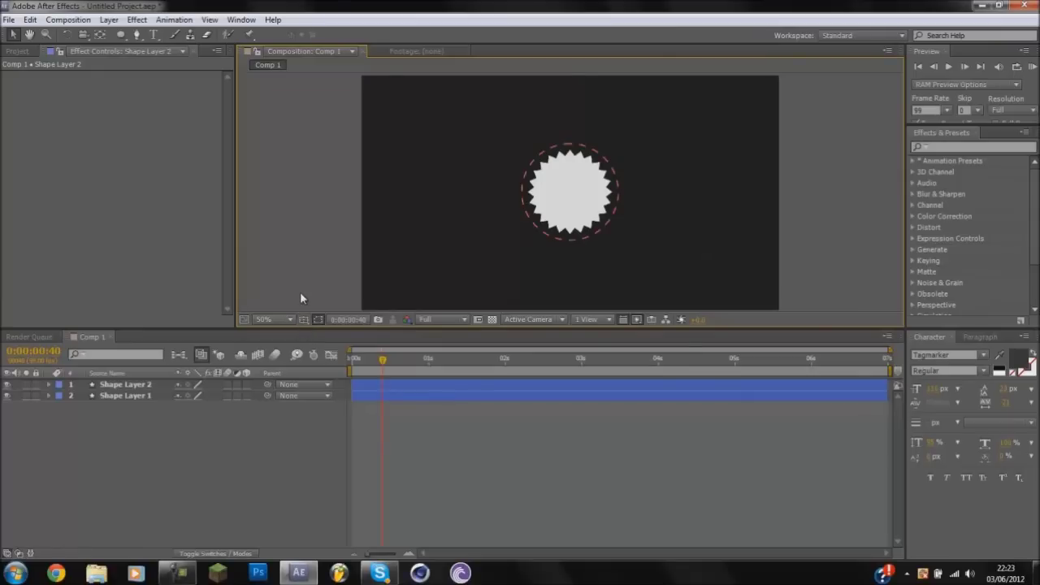